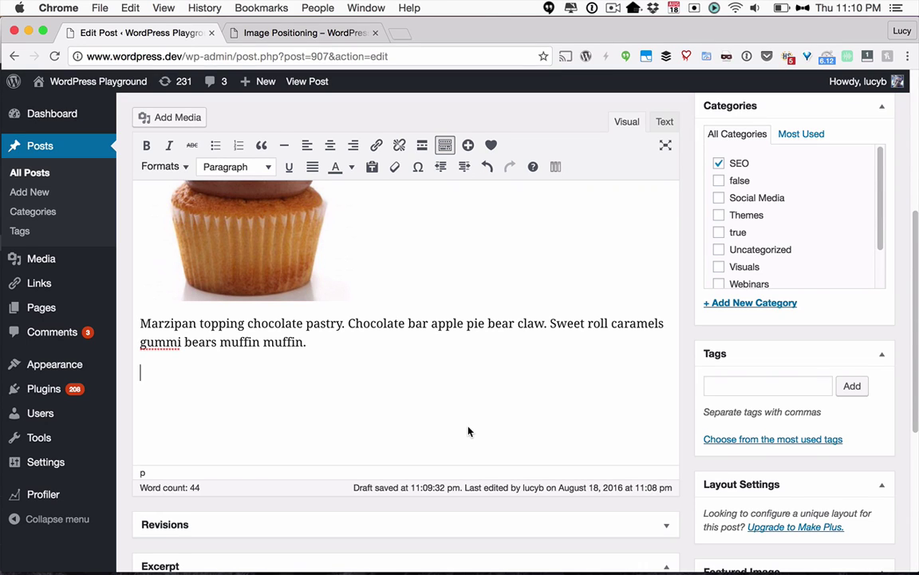
Start a new empty paragraph below the Marzipan text
{"action": "key", "text": "Return"}
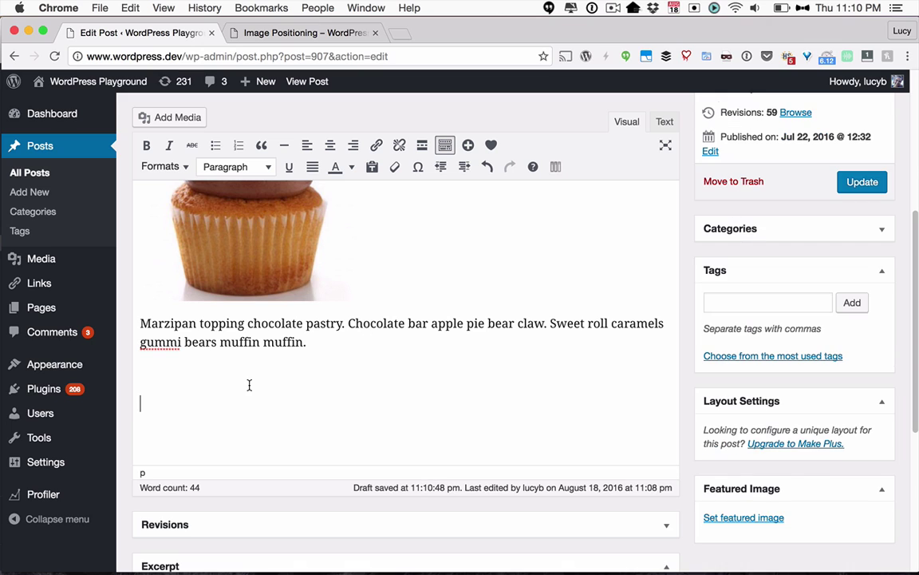
Select the yellow flower, pink and chocolate cupcake images in the Media Library
{"action": "left_click", "coordinate": [165, 119]}
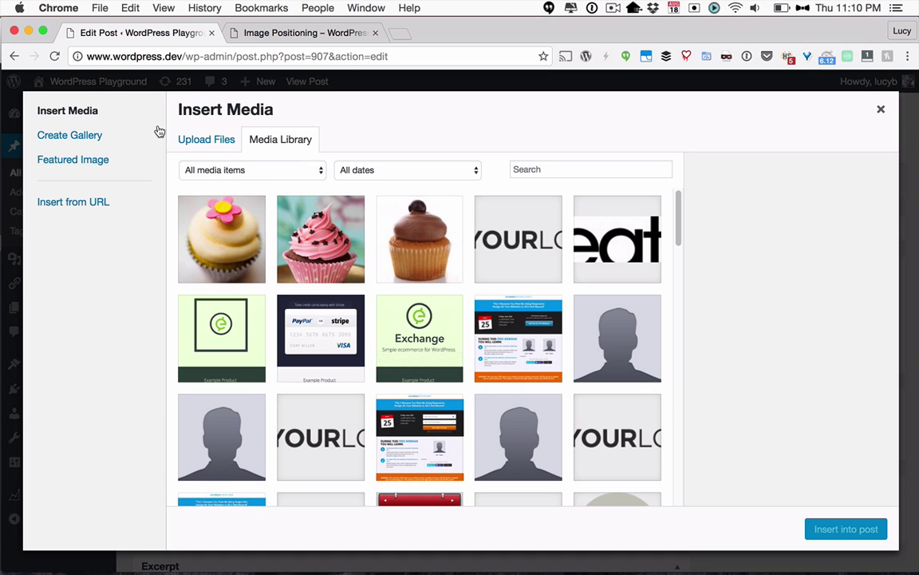
{"action": "left_click", "coordinate": [237, 232]}
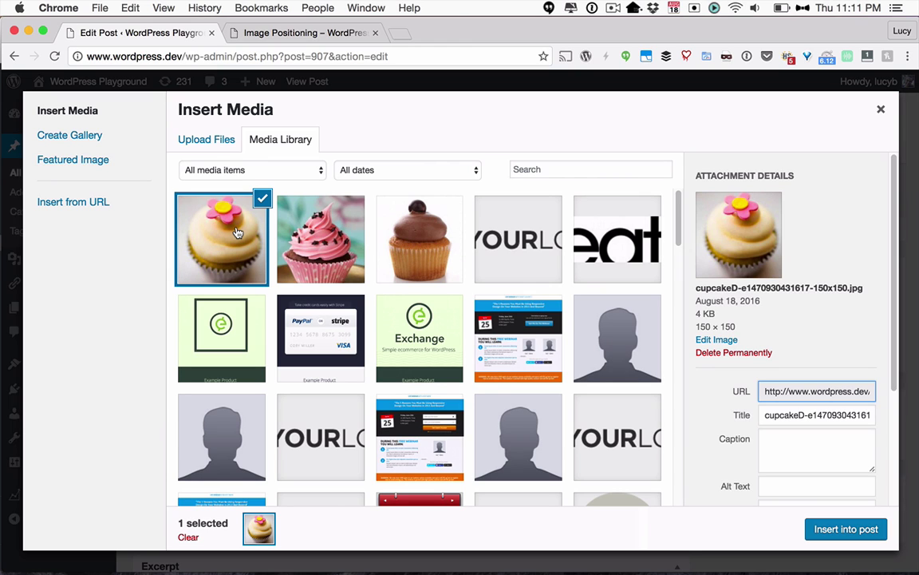
{"action": "left_click", "coordinate": [326, 242]}
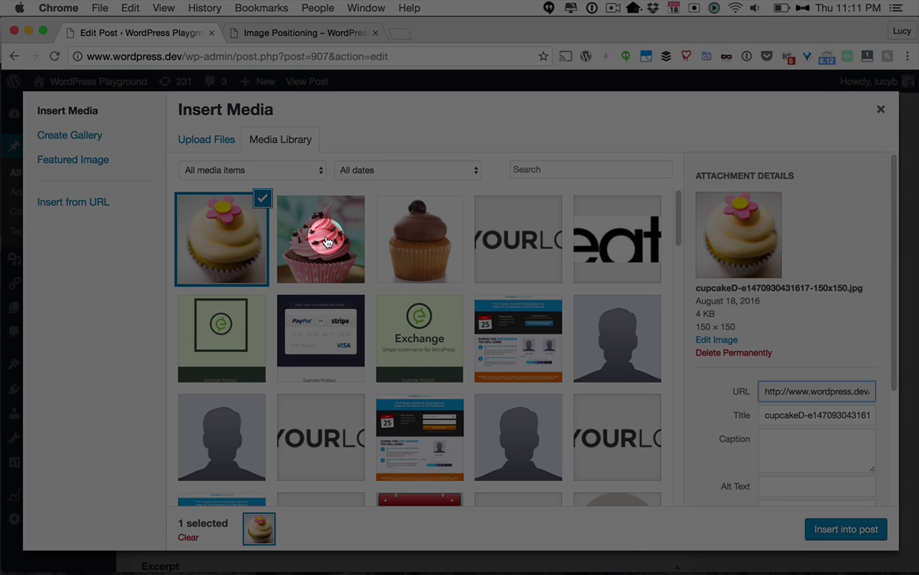
{"action": "left_click", "coordinate": [324, 233]}
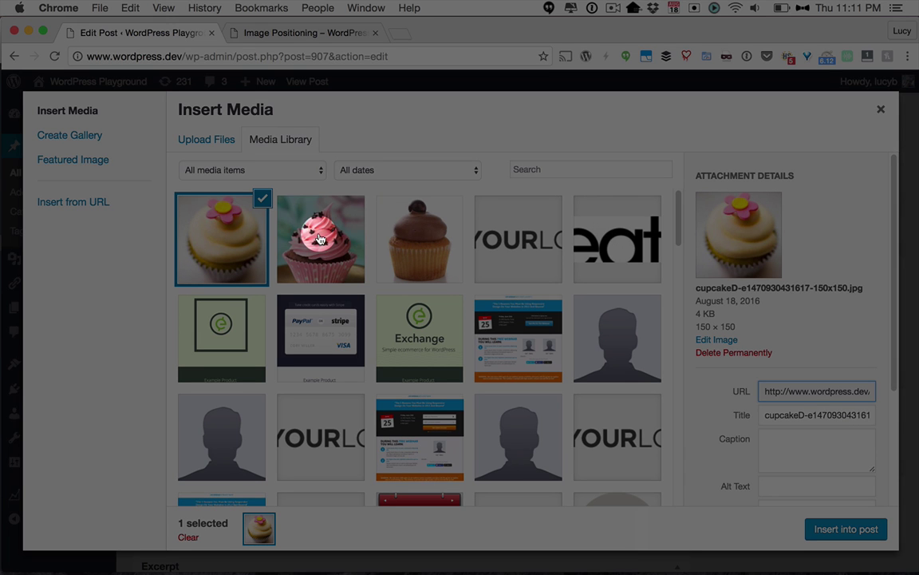
{"action": "left_click", "coordinate": [399, 243]}
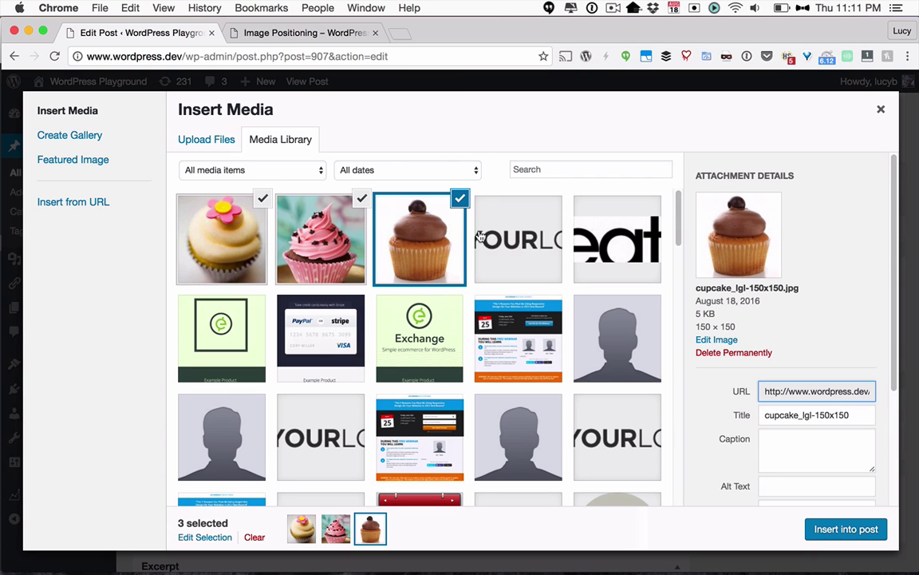
Review the pink and yellow cupcakes' display settings: alignment None, no link, Full Size 150 × 150
{"action": "scroll", "coordinate": [756, 355], "scroll_direction": "down", "scroll_amount": 3}
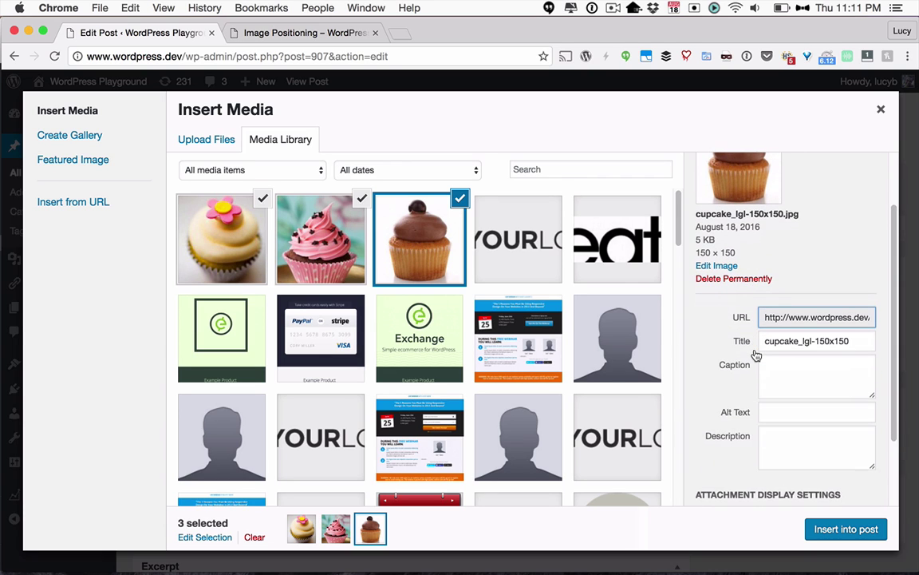
{"action": "scroll", "coordinate": [756, 355], "scroll_direction": "down", "scroll_amount": 3}
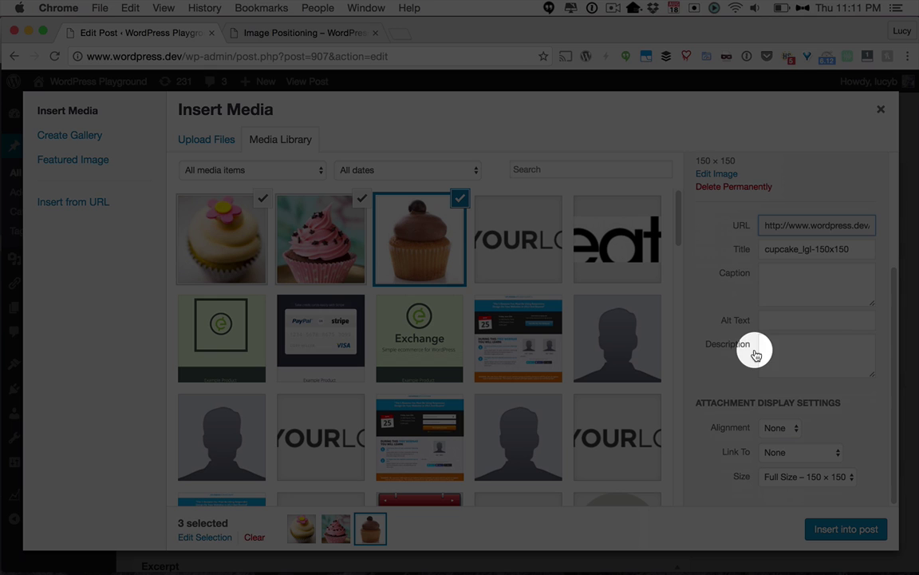
{"action": "left_click", "coordinate": [318, 240]}
{"action": "scroll", "coordinate": [718, 399], "scroll_direction": "down", "scroll_amount": 5}
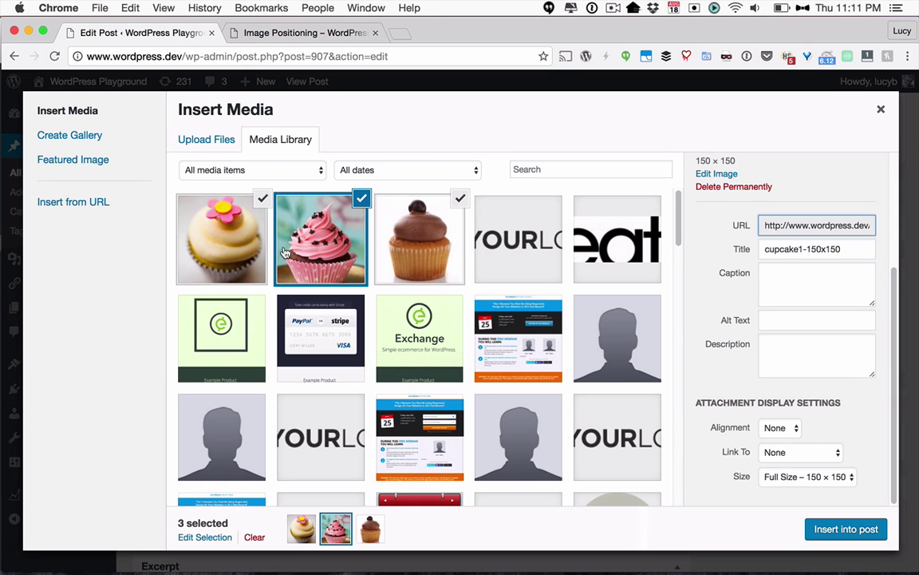
{"action": "left_click", "coordinate": [220, 225]}
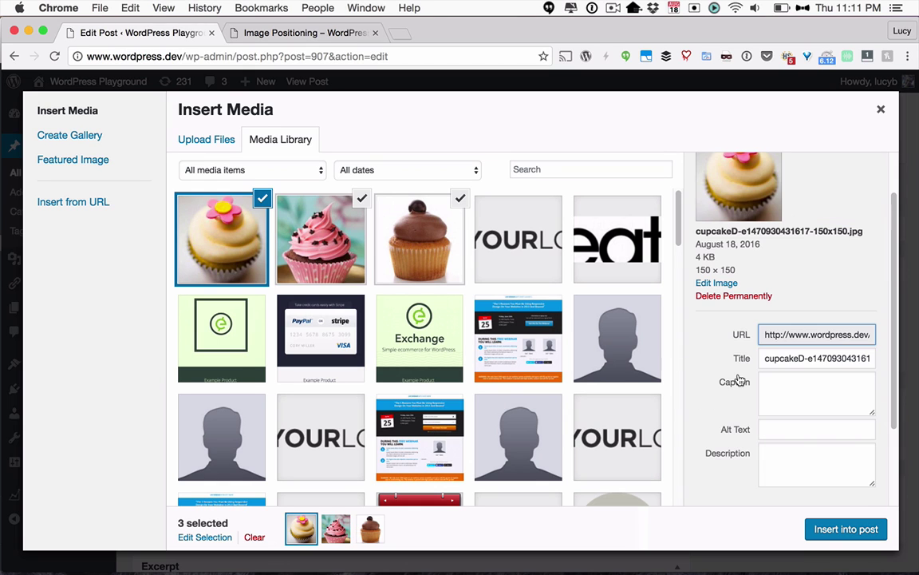
{"action": "scroll", "coordinate": [739, 381], "scroll_direction": "down", "scroll_amount": 3}
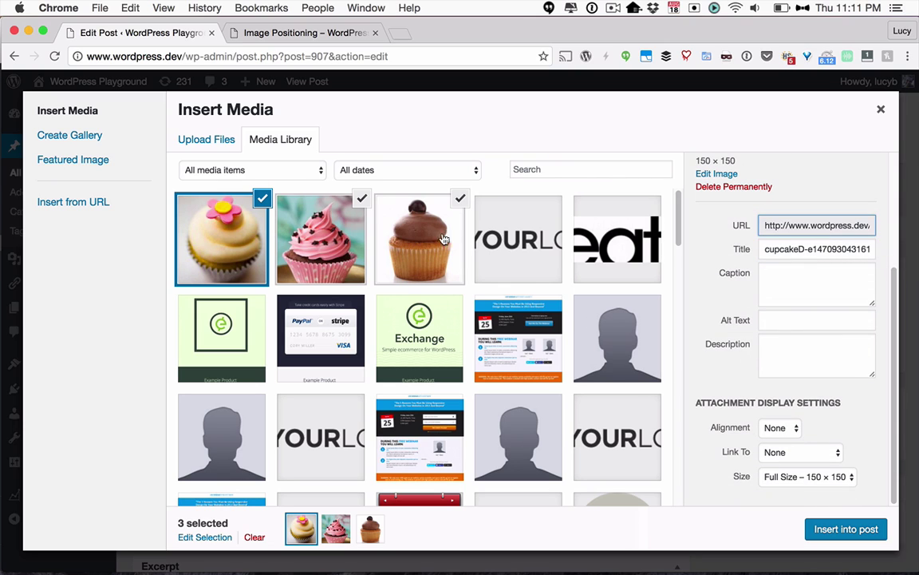
Insert the three cupcakes into the post, update it, and view the live Image Positioning page
{"action": "left_click", "coordinate": [816, 526]}
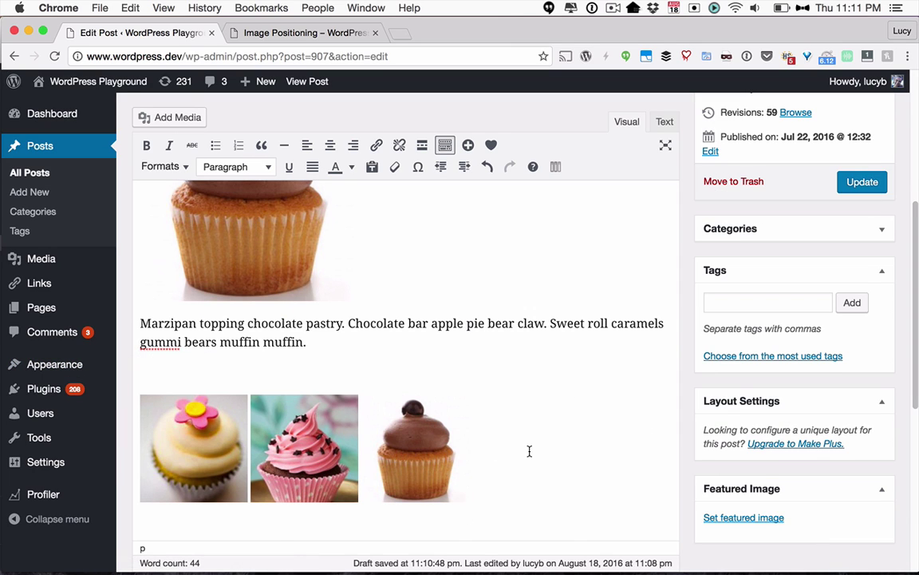
{"action": "scroll", "coordinate": [529, 451], "scroll_direction": "down", "scroll_amount": 2}
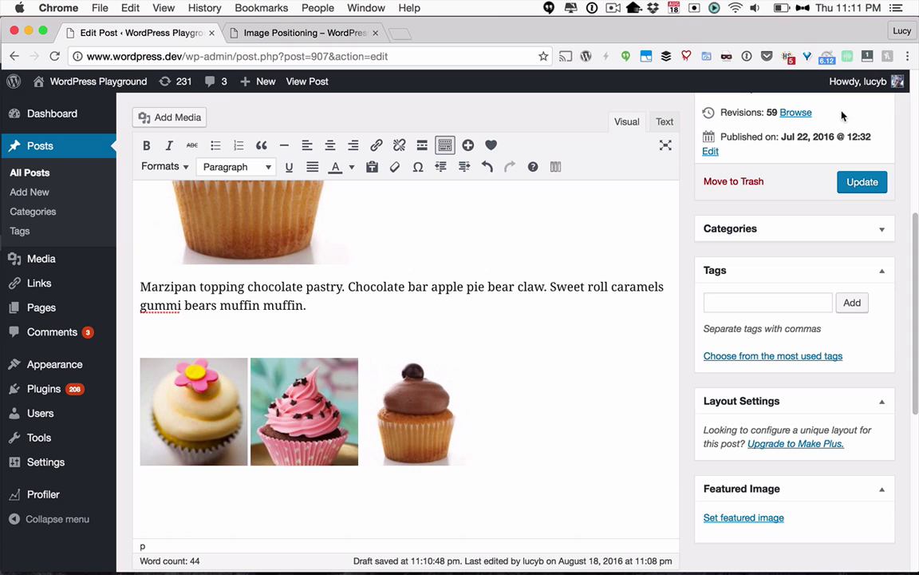
{"action": "left_click", "coordinate": [862, 182]}
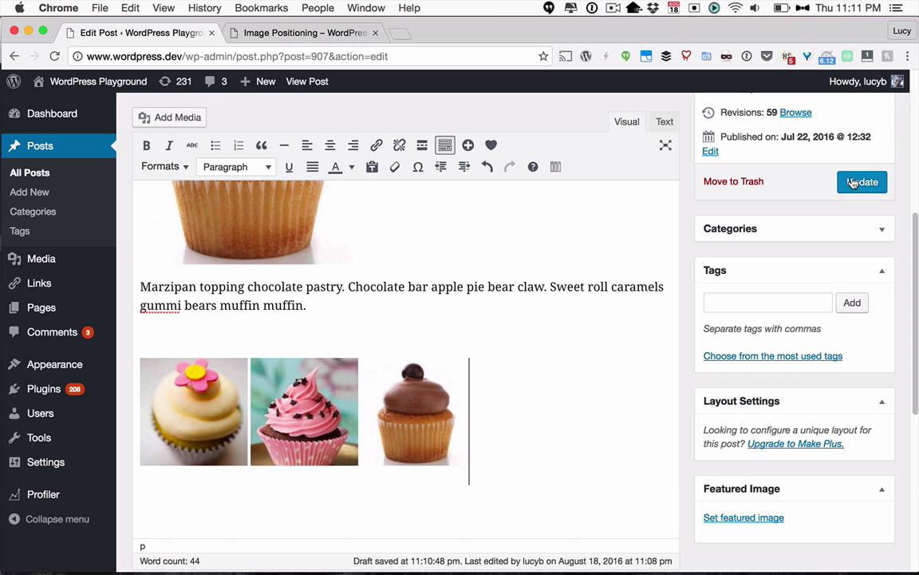
{"action": "left_click", "coordinate": [304, 32]}
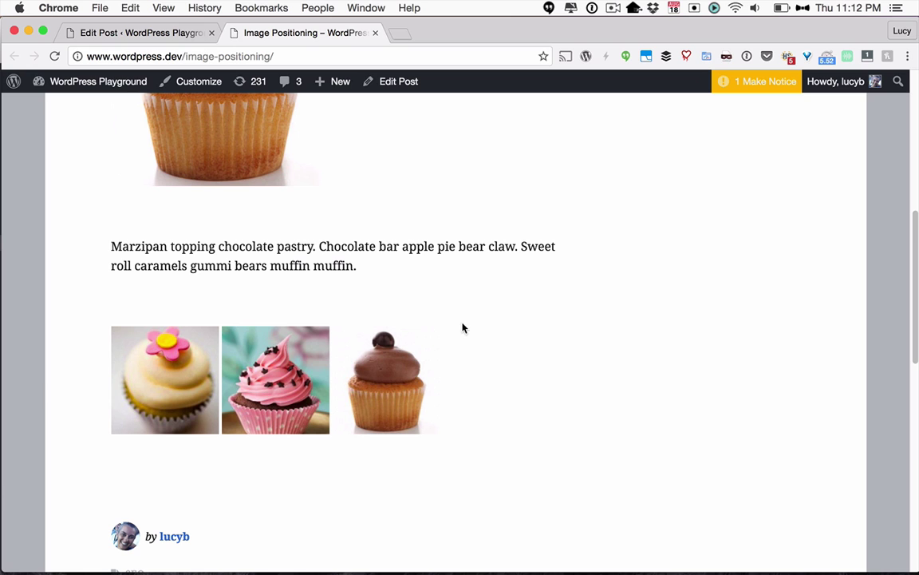
Back in the editor, view the HTML source showing three alignnone 150 × 150 img tags
{"action": "left_click", "coordinate": [148, 39]}
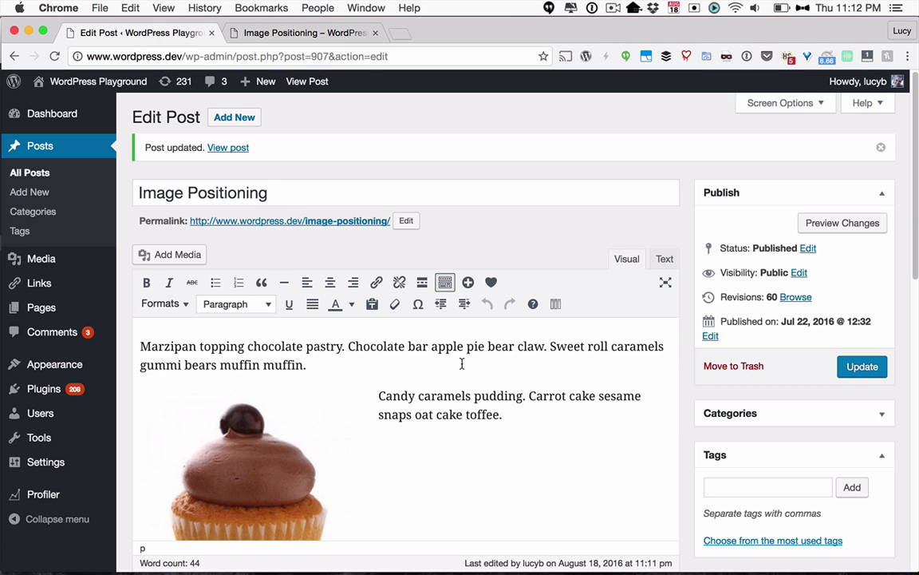
{"action": "scroll", "coordinate": [470, 415], "scroll_direction": "down", "scroll_amount": 5}
{"action": "scroll", "coordinate": [470, 416], "scroll_direction": "down", "scroll_amount": 3}
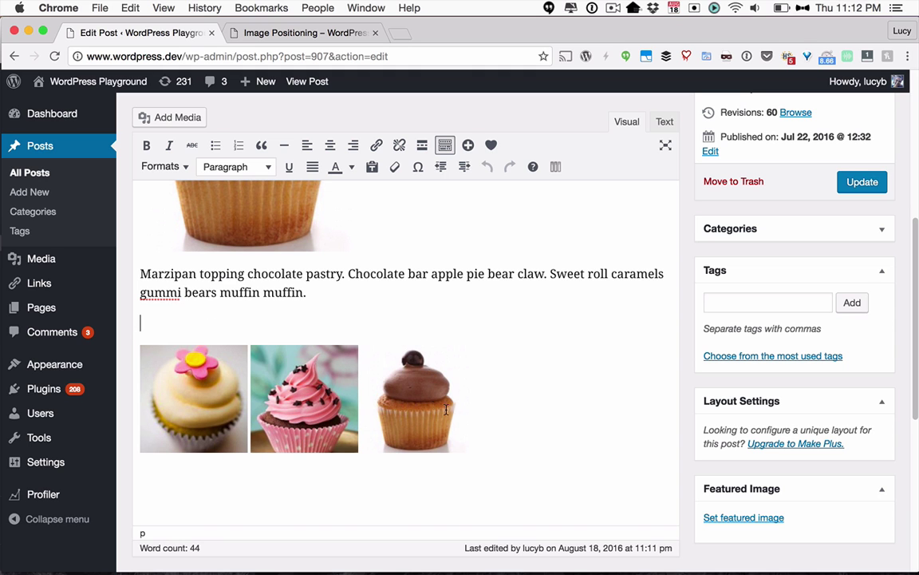
{"action": "left_click", "coordinate": [666, 124]}
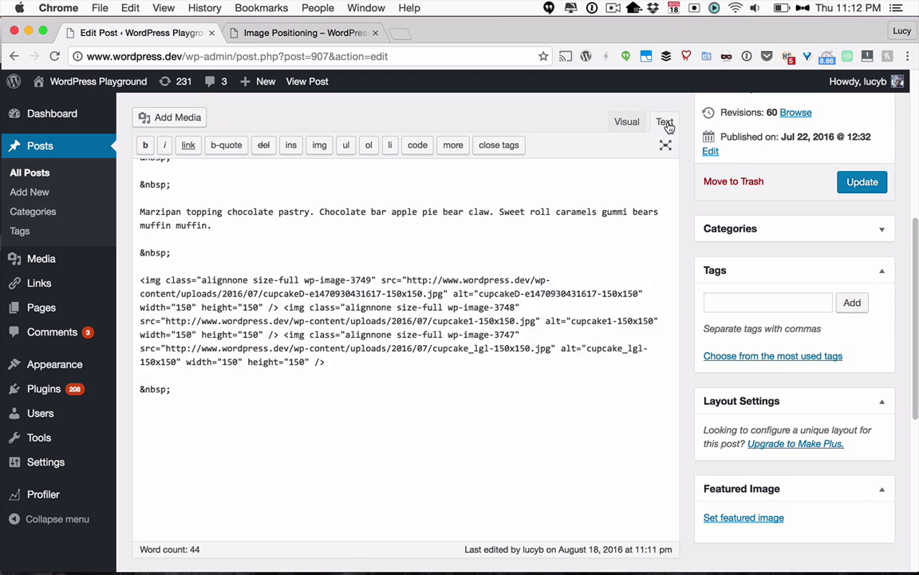
{"action": "scroll", "coordinate": [571, 361], "scroll_direction": "down", "scroll_amount": 5}
{"action": "scroll", "coordinate": [570, 370], "scroll_direction": "up", "scroll_amount": 5}
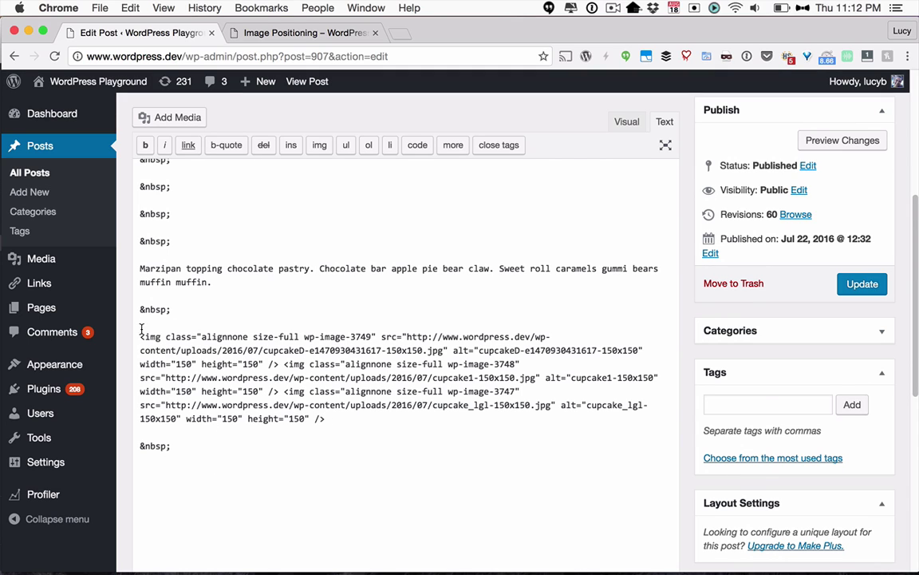
Add empty lines above and below the cupcake row, then center the row in the visual editor
{"action": "left_click", "coordinate": [616, 128]}
{"action": "left_click", "coordinate": [298, 389]}
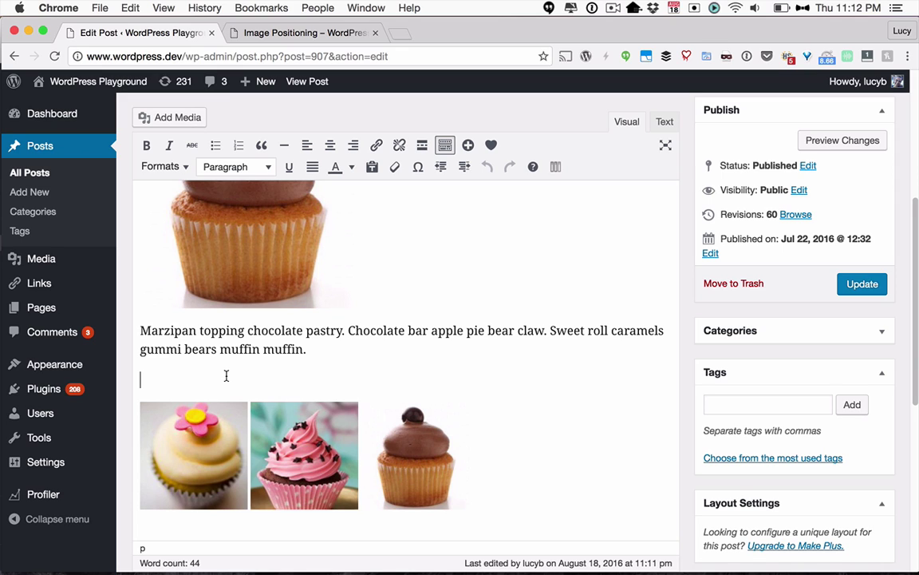
{"action": "key", "text": "Return"}
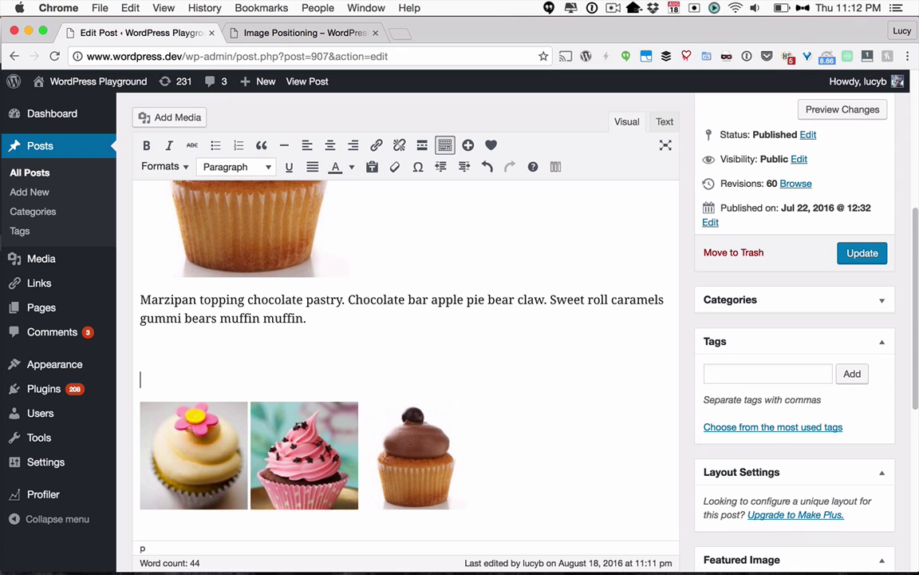
{"action": "left_click", "coordinate": [501, 499]}
{"action": "key", "text": "Return"}
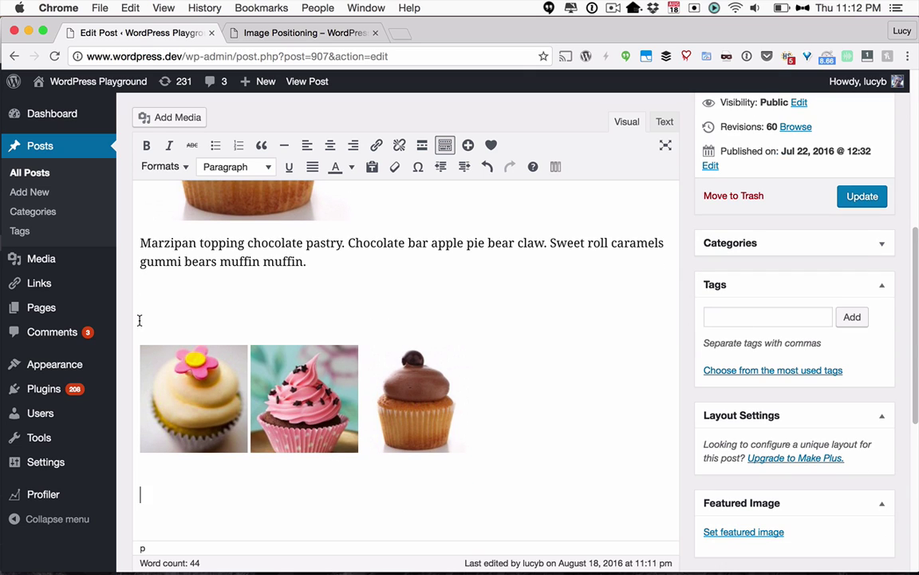
{"action": "left_click_drag", "start_coordinate": [142, 311], "coordinate": [383, 485]}
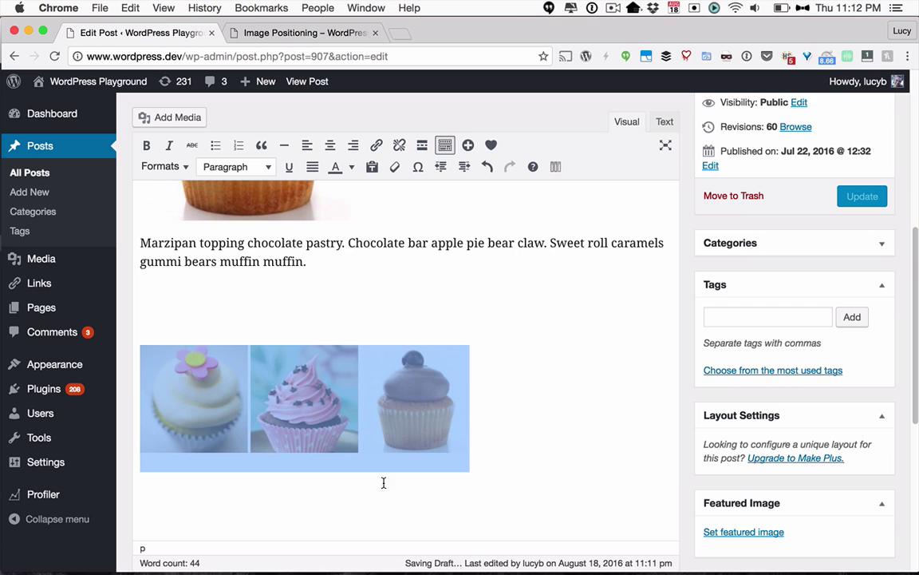
{"action": "left_click", "coordinate": [330, 144]}
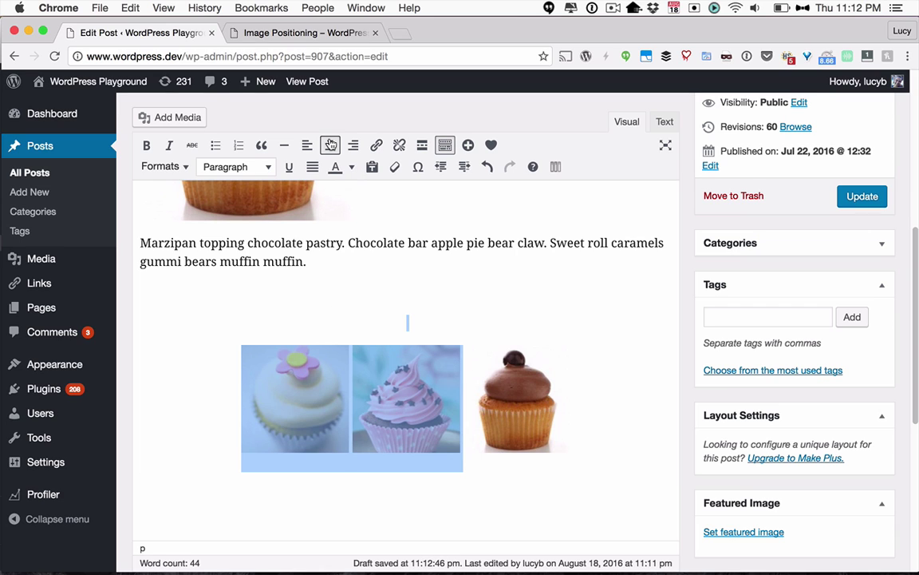
{"action": "left_click", "coordinate": [410, 312]}
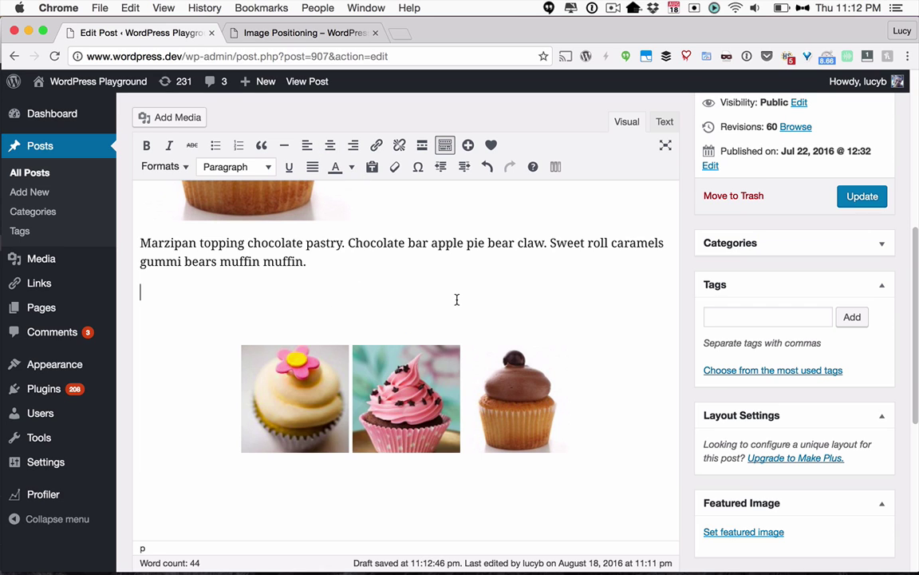
Update the post, check the live page, and view the HTML with images in a text-align: center paragraph
{"action": "left_click", "coordinate": [854, 196]}
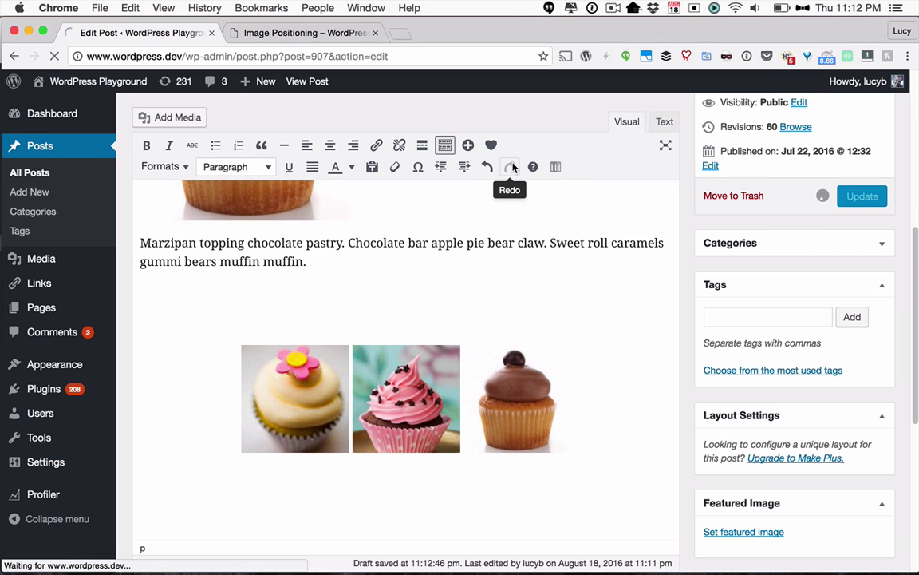
{"action": "key", "text": "ctrl+Tab"}
{"action": "key", "text": "super+r"}
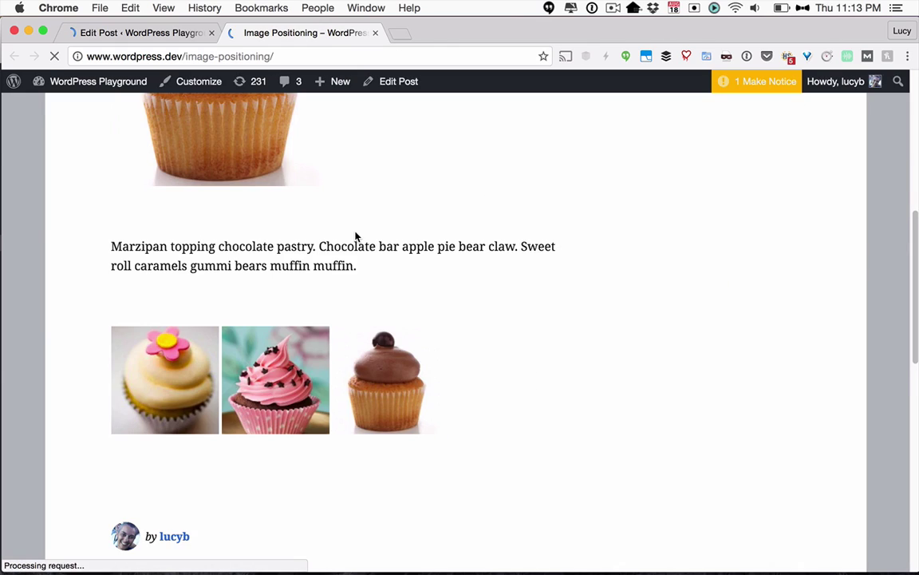
{"action": "left_click", "coordinate": [107, 32]}
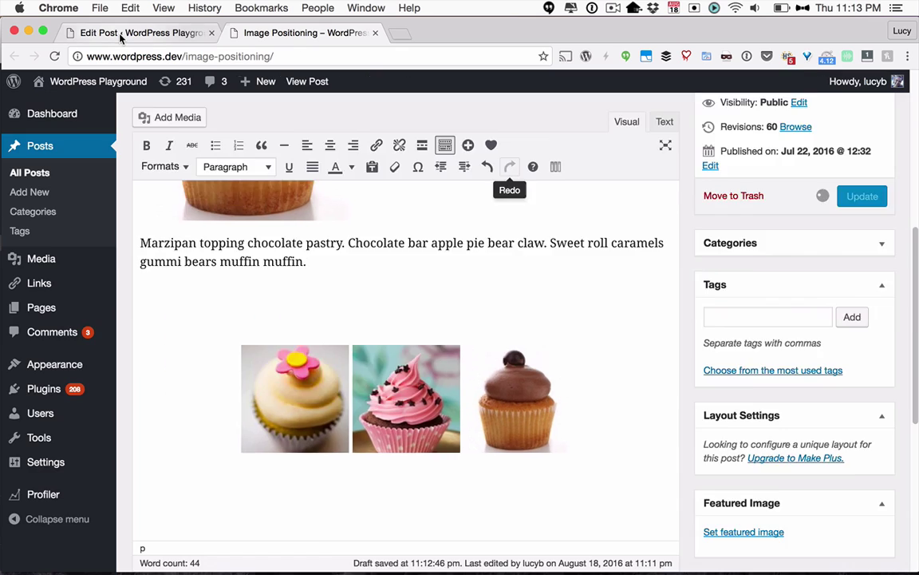
{"action": "left_click", "coordinate": [664, 259]}
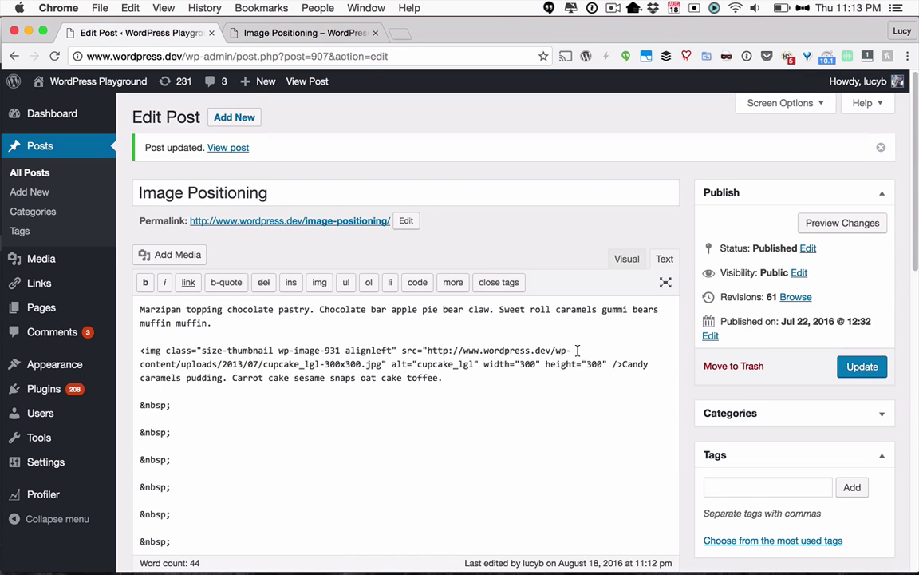
{"action": "scroll", "coordinate": [577, 352], "scroll_direction": "down", "scroll_amount": 4}
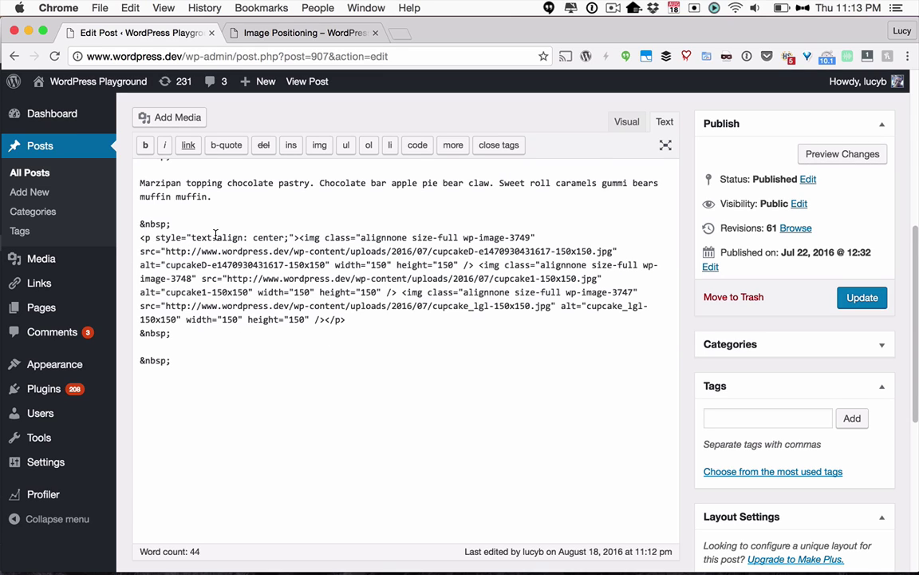
Delete the centered cupcake row in the visual editor, leaving an empty line below Marzipan
{"action": "left_click", "coordinate": [617, 127]}
{"action": "scroll", "coordinate": [438, 402], "scroll_direction": "down", "scroll_amount": 3}
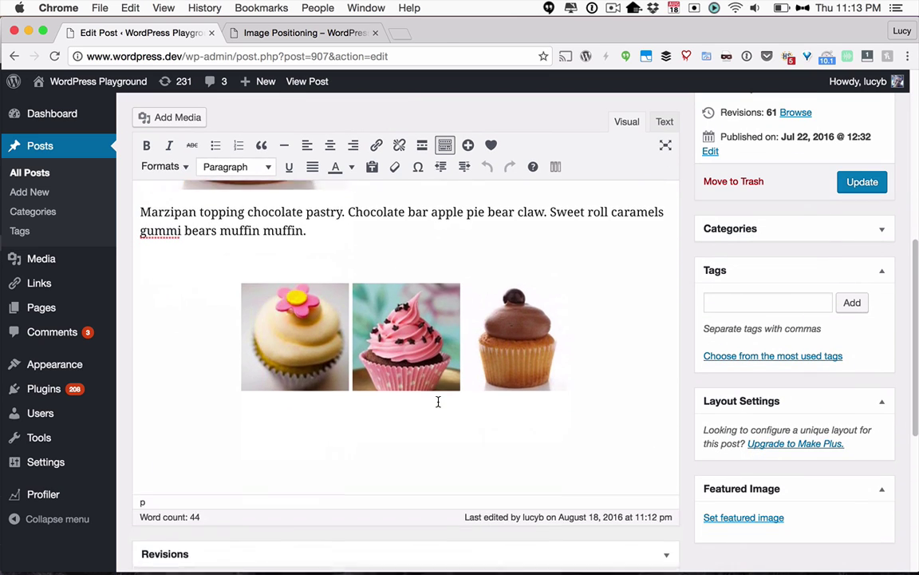
{"action": "scroll", "coordinate": [438, 401], "scroll_direction": "down", "scroll_amount": 1}
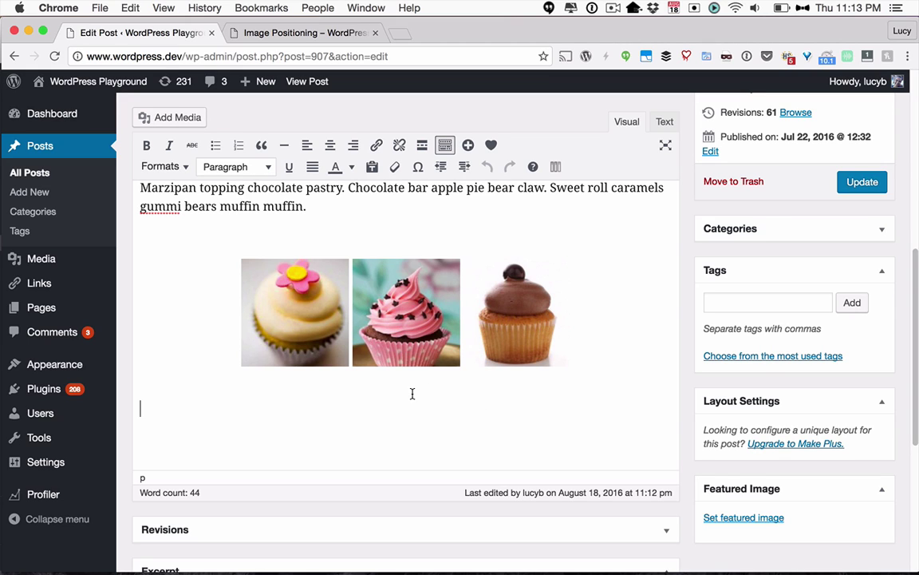
{"action": "key", "text": "BackSpace"}
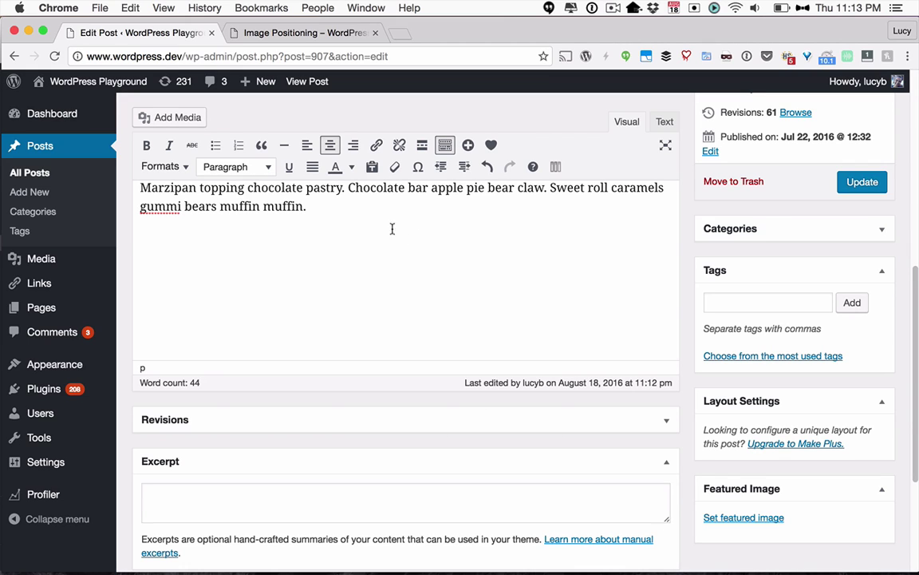
{"action": "left_click", "coordinate": [353, 226]}
{"action": "scroll", "coordinate": [343, 283], "scroll_direction": "up", "scroll_amount": 2}
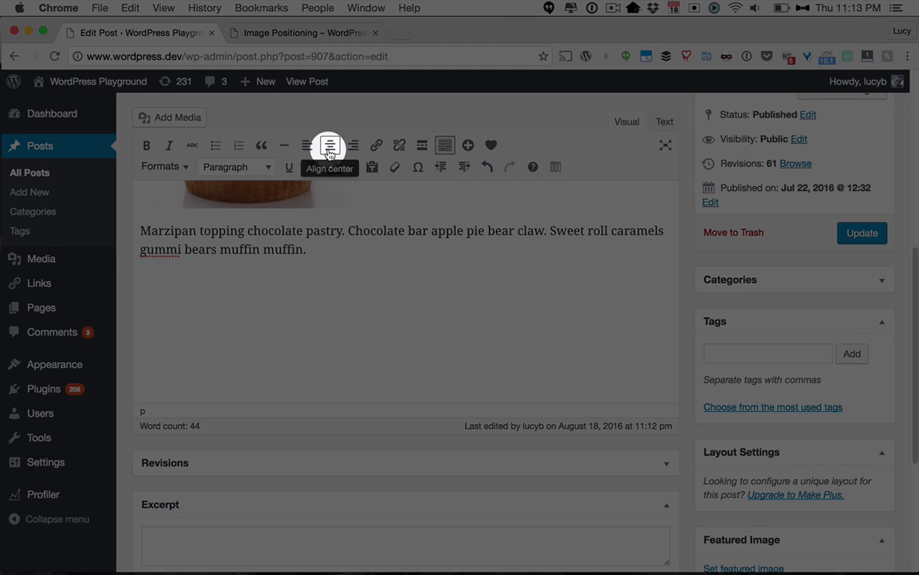
Center the empty line, then insert the flower, chocolate and pink cupcake images onto it
{"action": "left_click", "coordinate": [330, 153]}
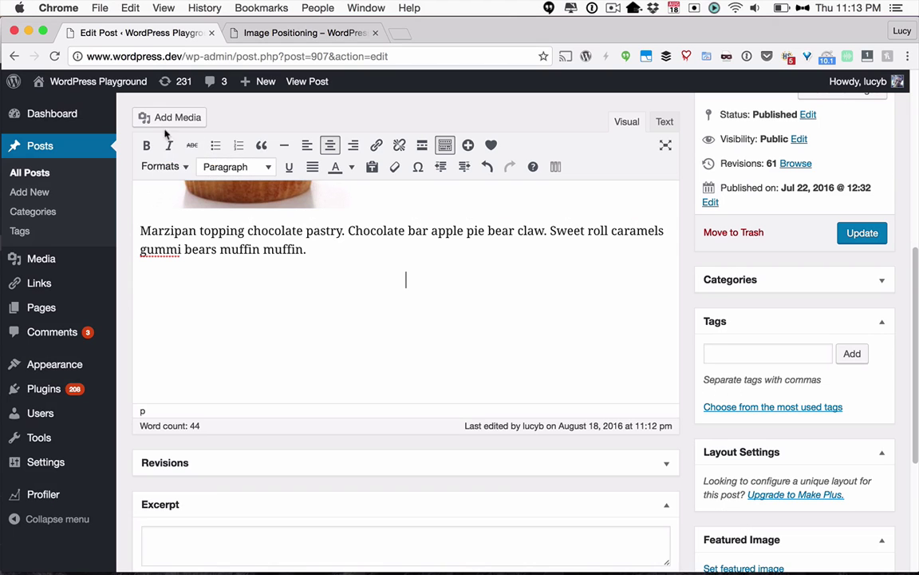
{"action": "left_click", "coordinate": [163, 118]}
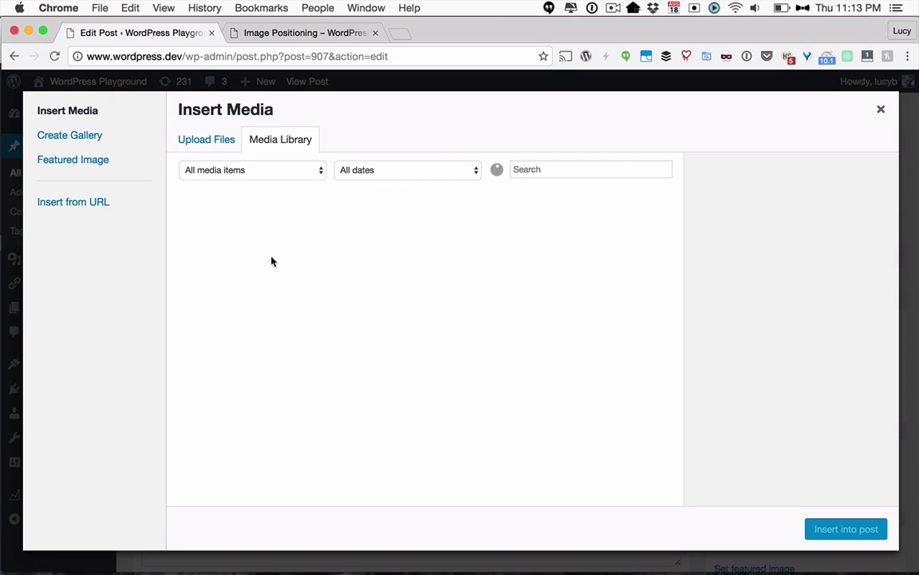
{"action": "left_click", "coordinate": [256, 262]}
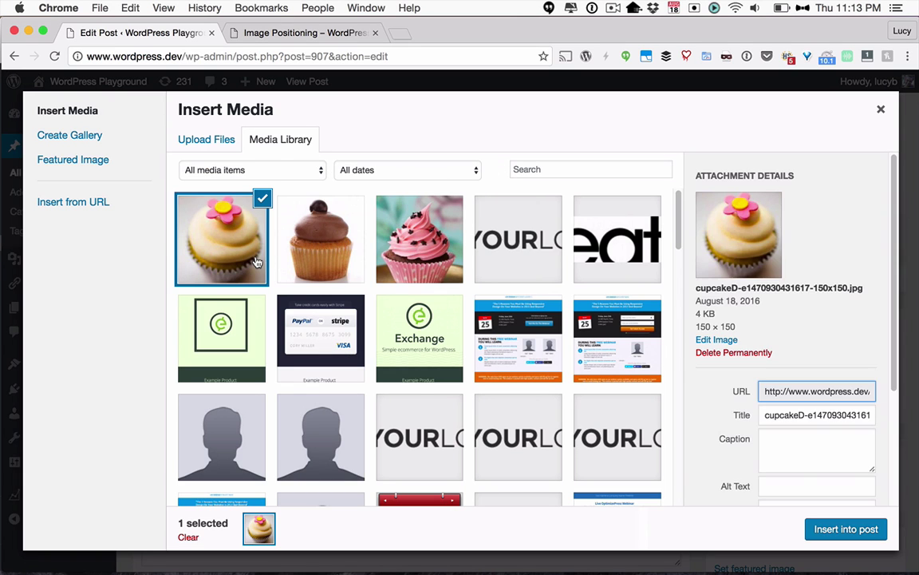
{"action": "left_click", "coordinate": [291, 239]}
{"action": "left_click", "coordinate": [416, 243]}
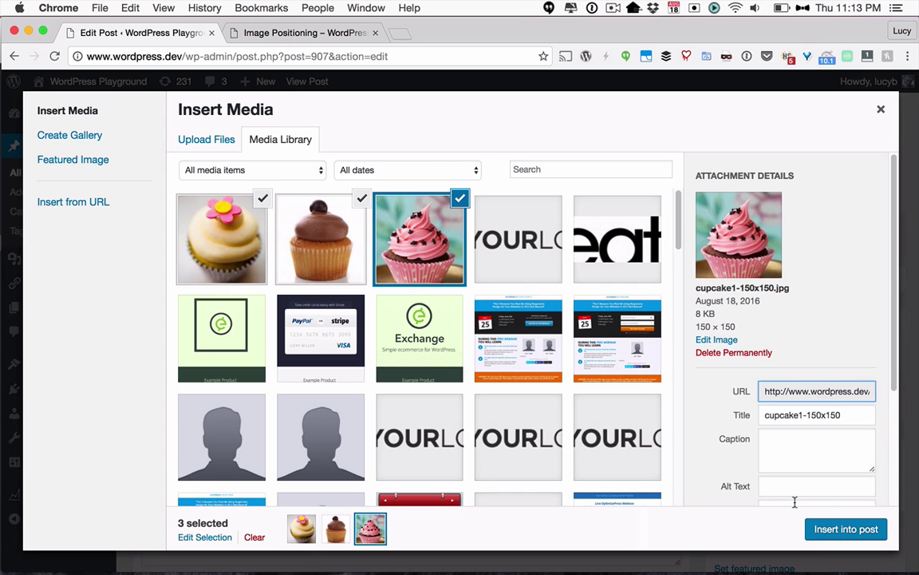
{"action": "left_click", "coordinate": [830, 530]}
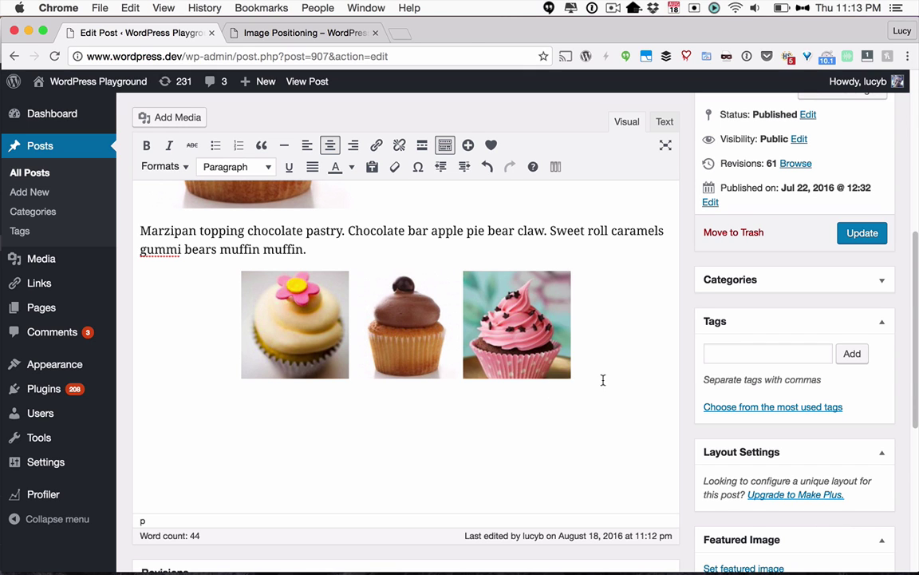
Scroll the live Image Positioning page to the centered row of three cupcakes
{"action": "key", "text": "ctrl+Tab"}
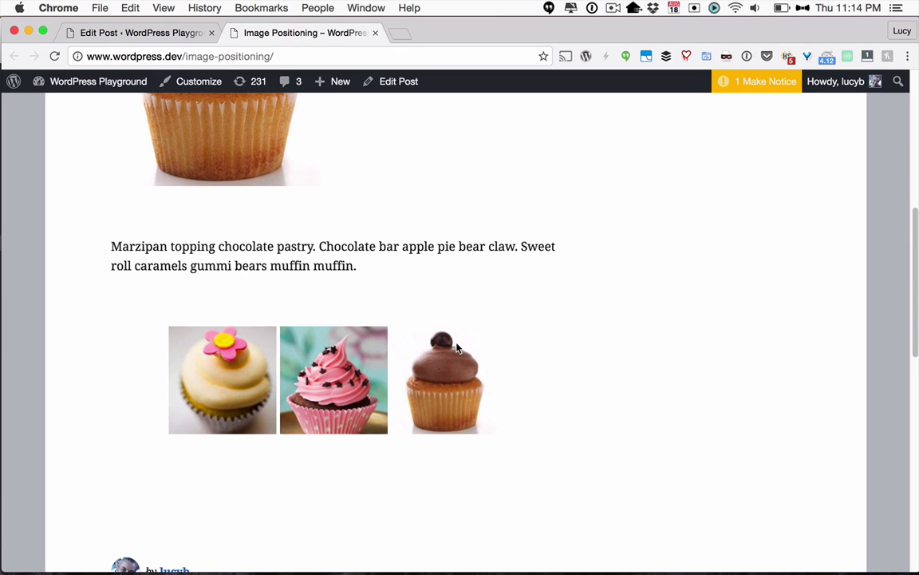
{"action": "scroll", "coordinate": [543, 383], "scroll_direction": "down", "scroll_amount": 1}
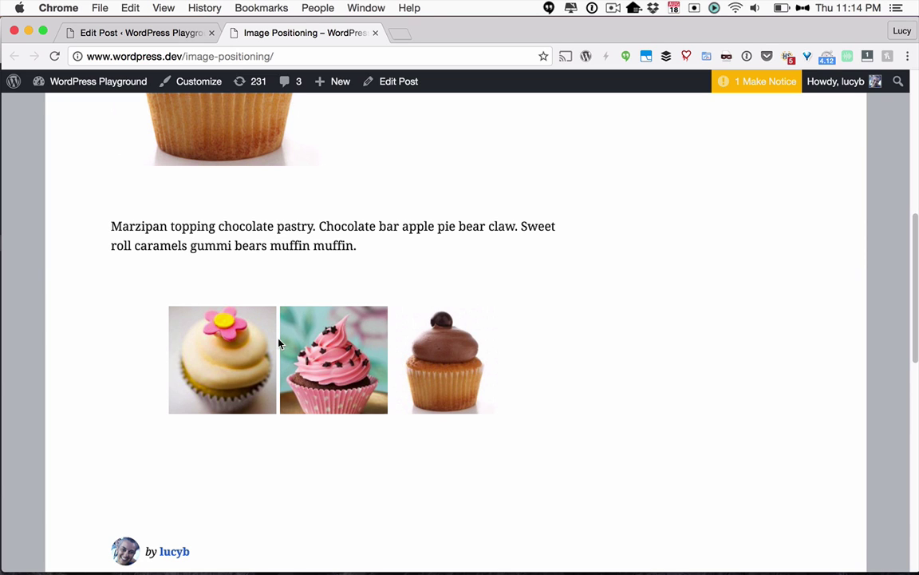
Inspect the flower cupcake's Image Details (None, Full Size 150 × 150, no margin options), then close it
{"action": "left_click", "coordinate": [137, 33]}
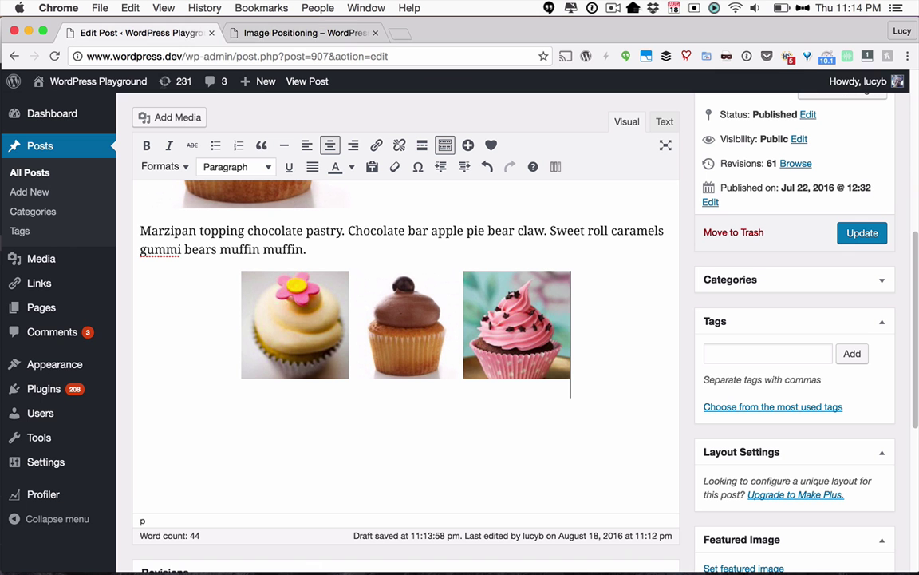
{"action": "left_click", "coordinate": [276, 323]}
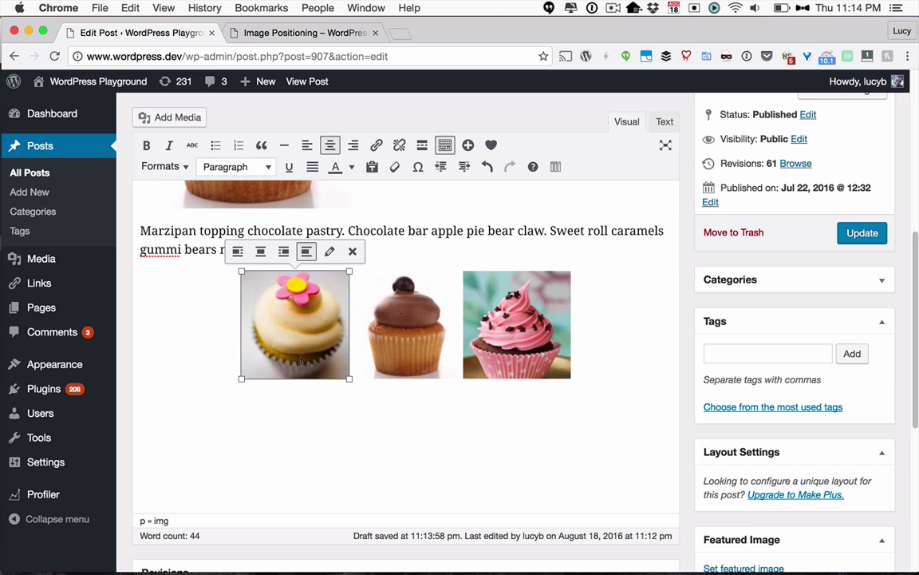
{"action": "left_click", "coordinate": [329, 251]}
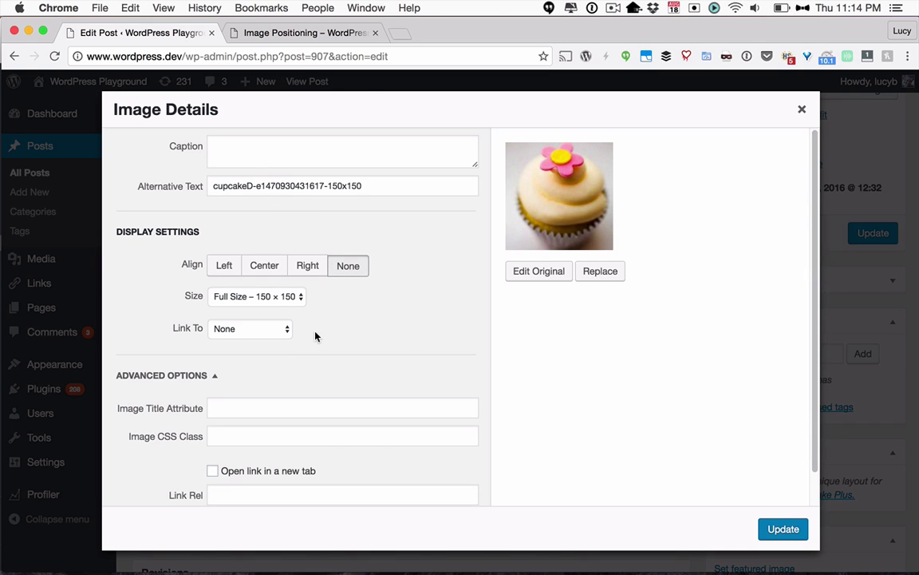
{"action": "scroll", "coordinate": [334, 374], "scroll_direction": "down", "scroll_amount": 1}
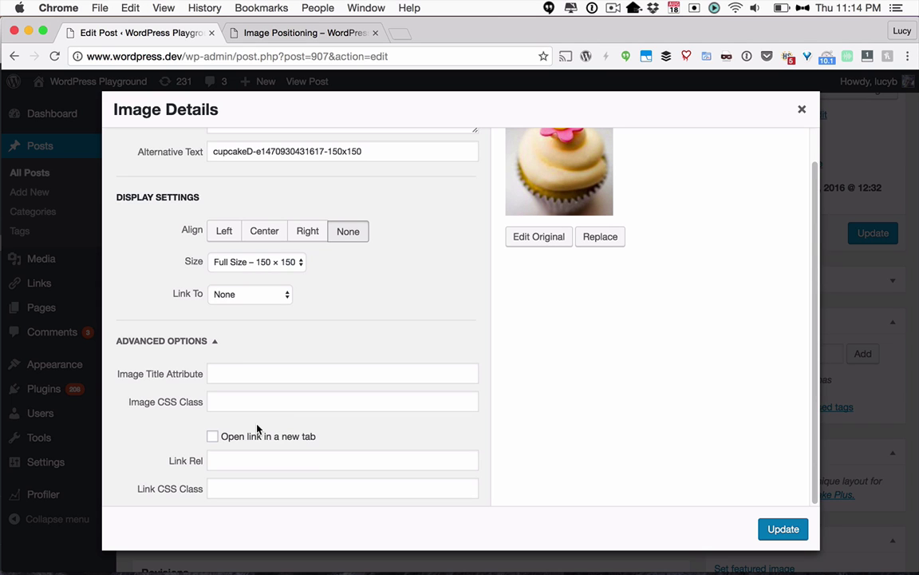
{"action": "left_click", "coordinate": [802, 110]}
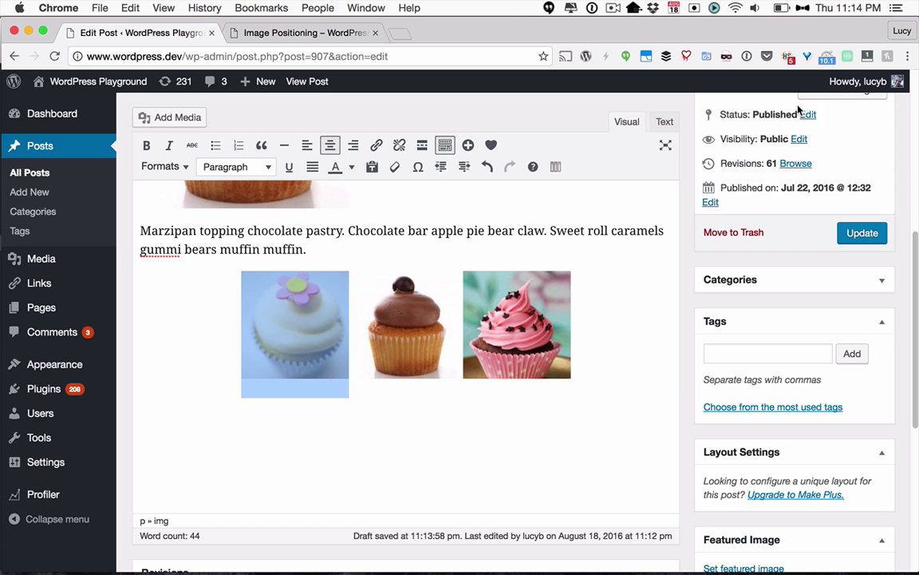
Leave the unsaved editor, activate Advanced Image Styles under Installed Plugins, and reopen the Image Positioning post
{"action": "mouse_move", "coordinate": [62, 390]}
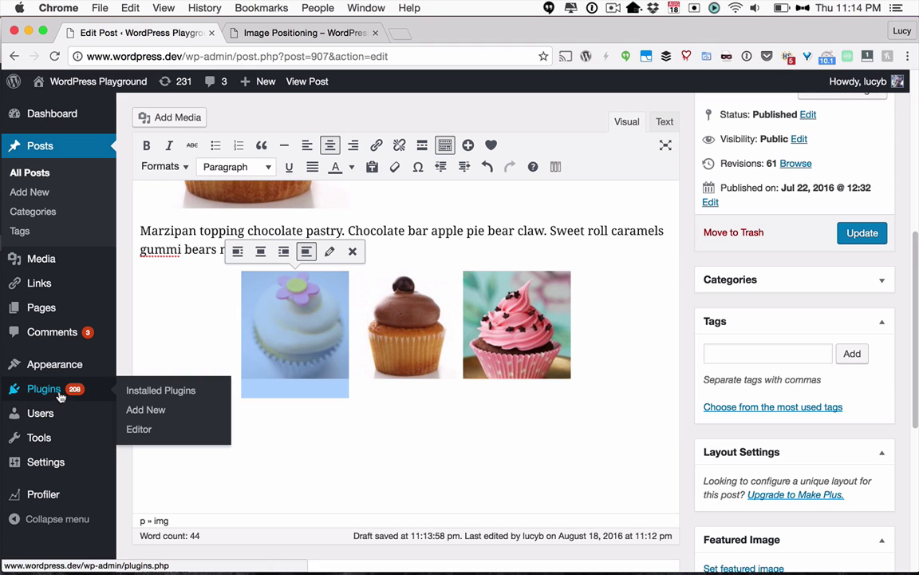
{"action": "left_click", "coordinate": [143, 396]}
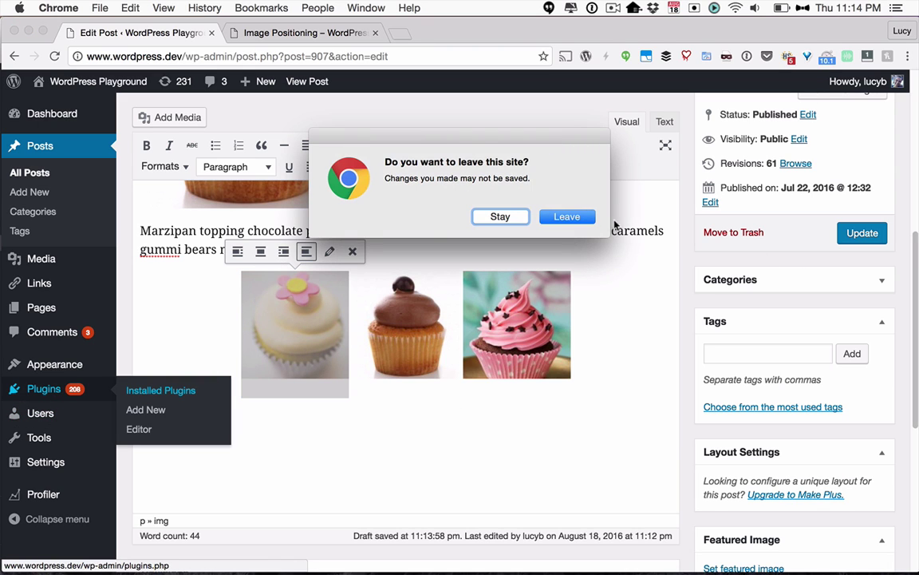
{"action": "left_click", "coordinate": [594, 215]}
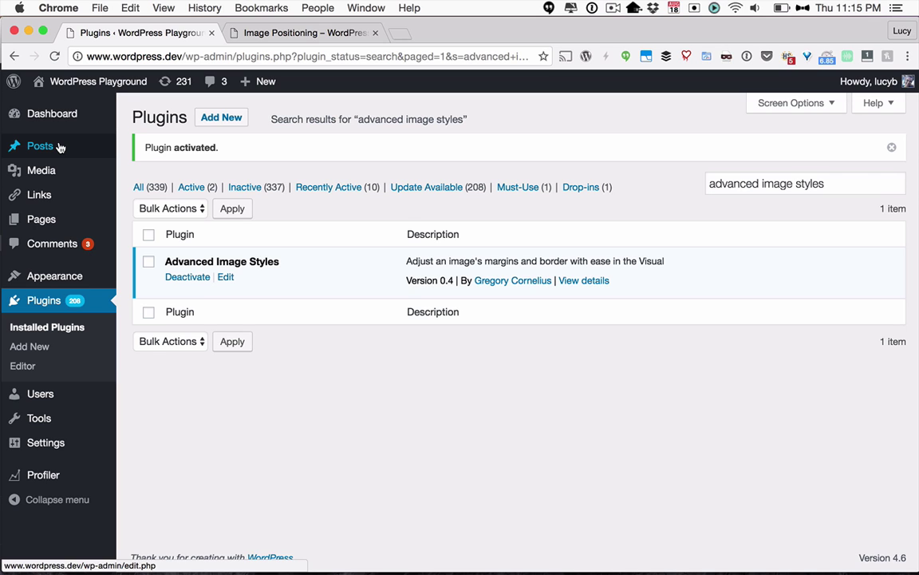
{"action": "left_click", "coordinate": [126, 146]}
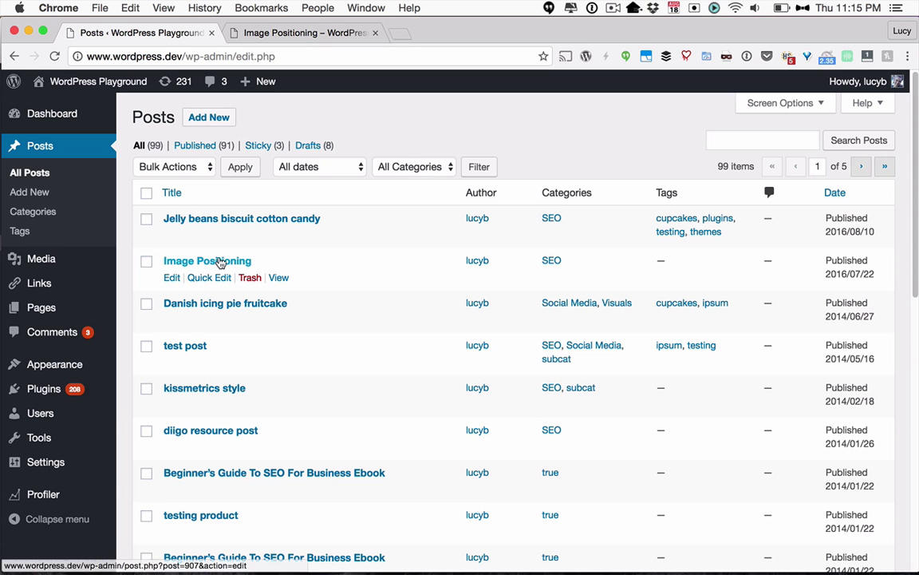
{"action": "left_click", "coordinate": [217, 261]}
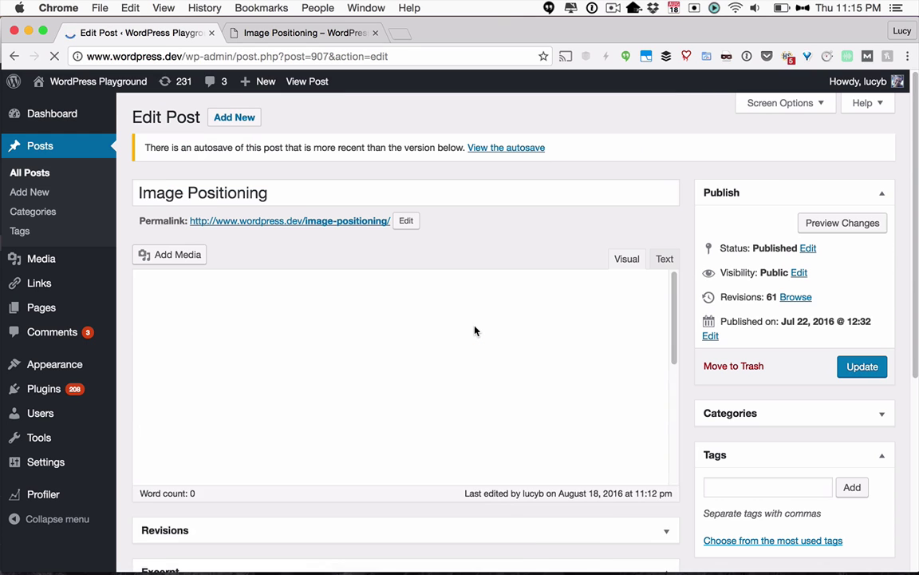
Give the flower cupcake image a right margin of 20 in its image details
{"action": "scroll", "coordinate": [493, 395], "scroll_direction": "down", "scroll_amount": 5}
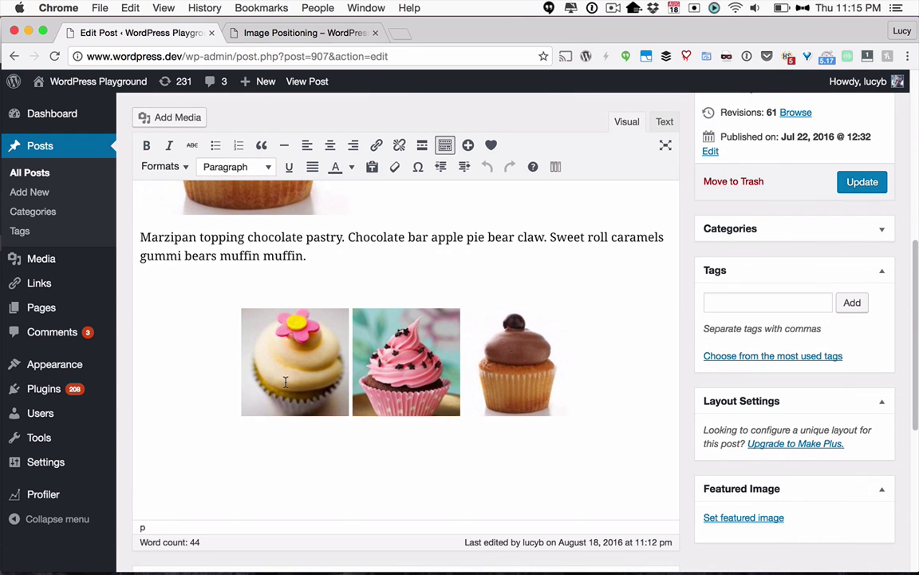
{"action": "left_click", "coordinate": [335, 337]}
{"action": "left_click", "coordinate": [330, 290]}
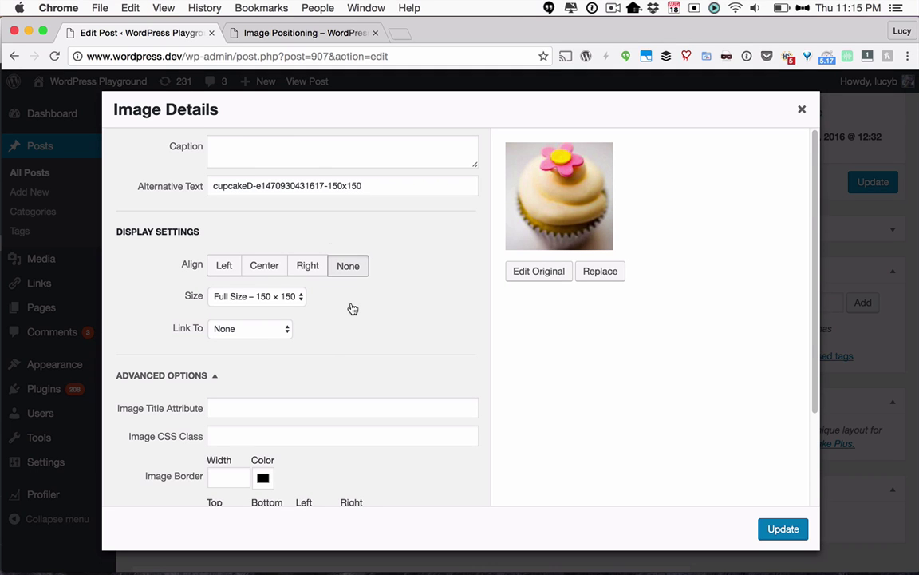
{"action": "scroll", "coordinate": [353, 309], "scroll_direction": "down", "scroll_amount": 3}
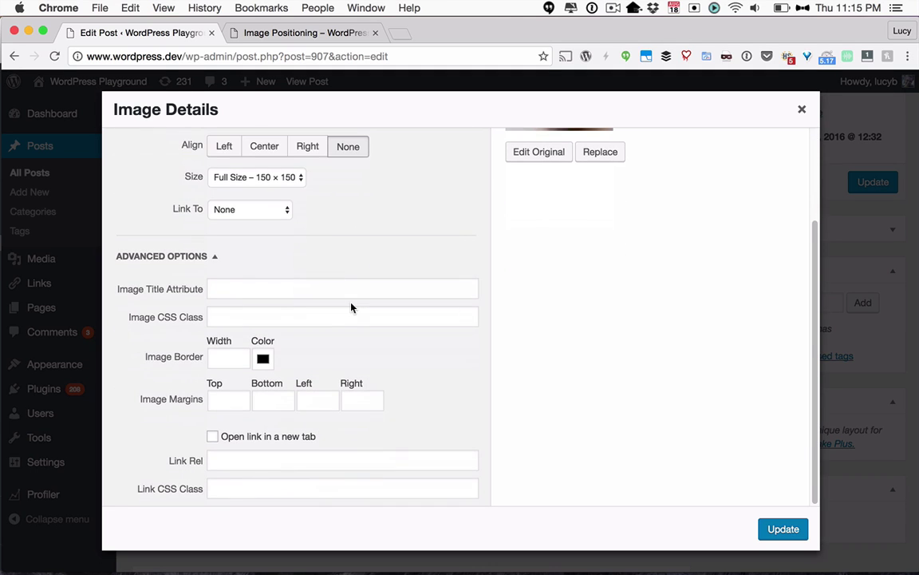
{"action": "left_click", "coordinate": [358, 403]}
{"action": "type", "text": "20"}
{"action": "left_click", "coordinate": [773, 528]}
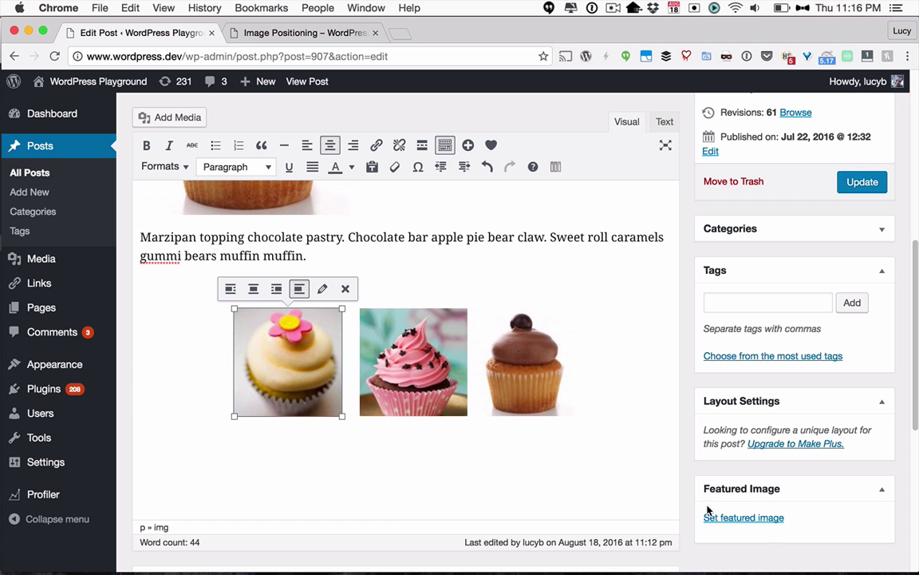
Give the pink cupcake image a right margin of 20, then update the post
{"action": "left_click", "coordinate": [448, 392]}
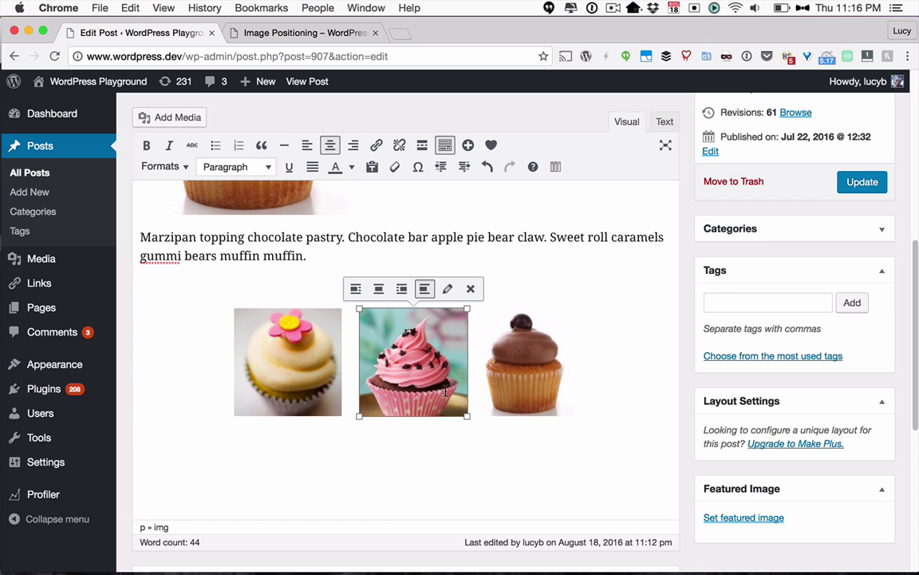
{"action": "left_click", "coordinate": [446, 288]}
{"action": "scroll", "coordinate": [292, 366], "scroll_direction": "down", "scroll_amount": 3}
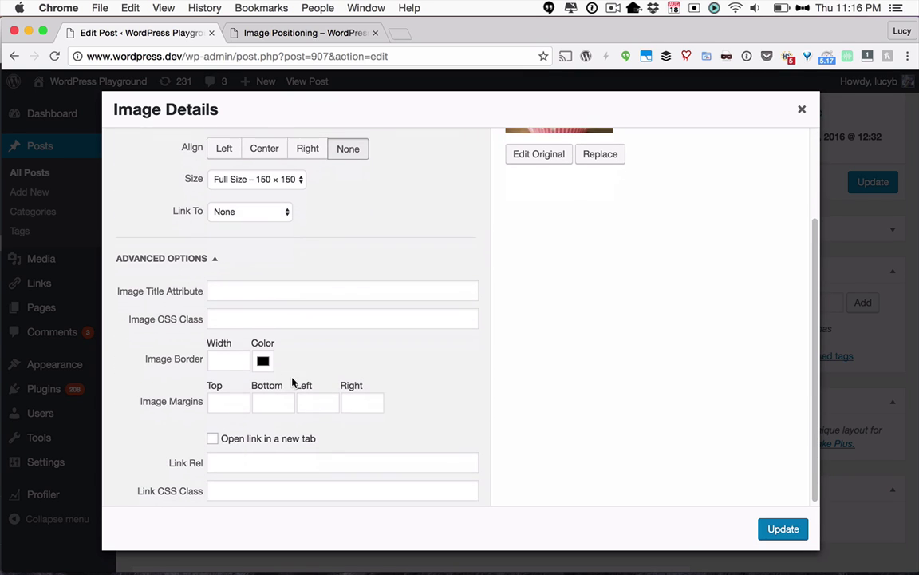
{"action": "left_click", "coordinate": [358, 401]}
{"action": "type", "text": "20"}
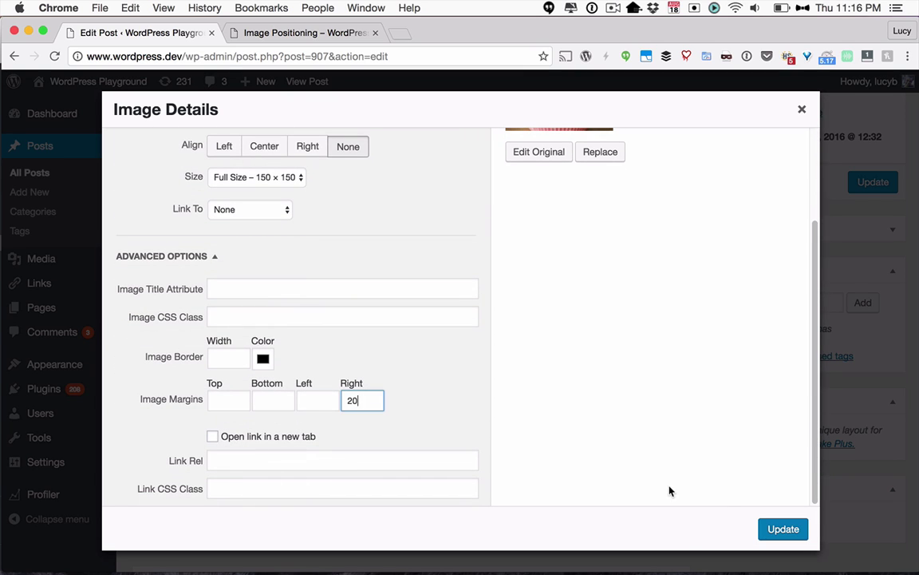
{"action": "left_click", "coordinate": [783, 529]}
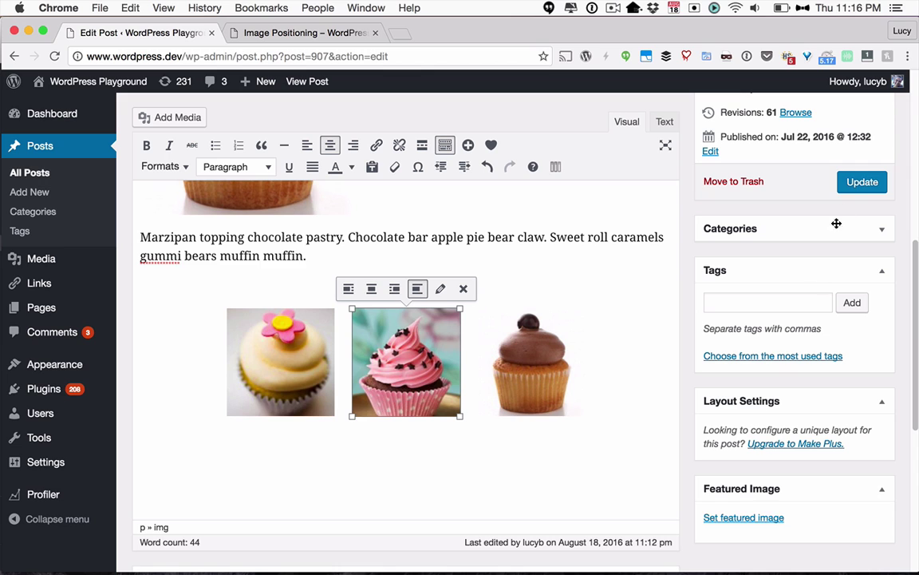
{"action": "left_click", "coordinate": [862, 182]}
Switch to the published Image Positioning tab to check the spacing between the cupcakes
{"action": "key", "text": "ctrl+Tab"}
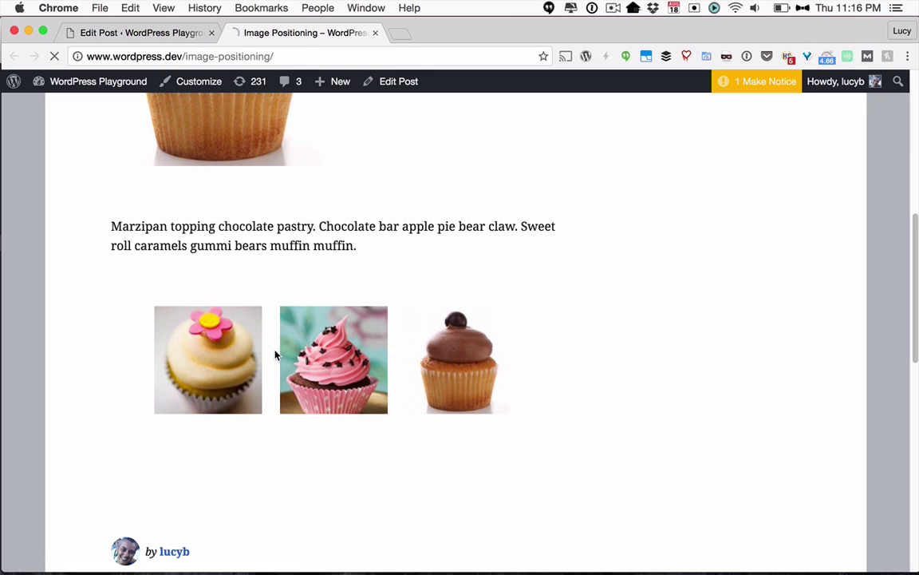